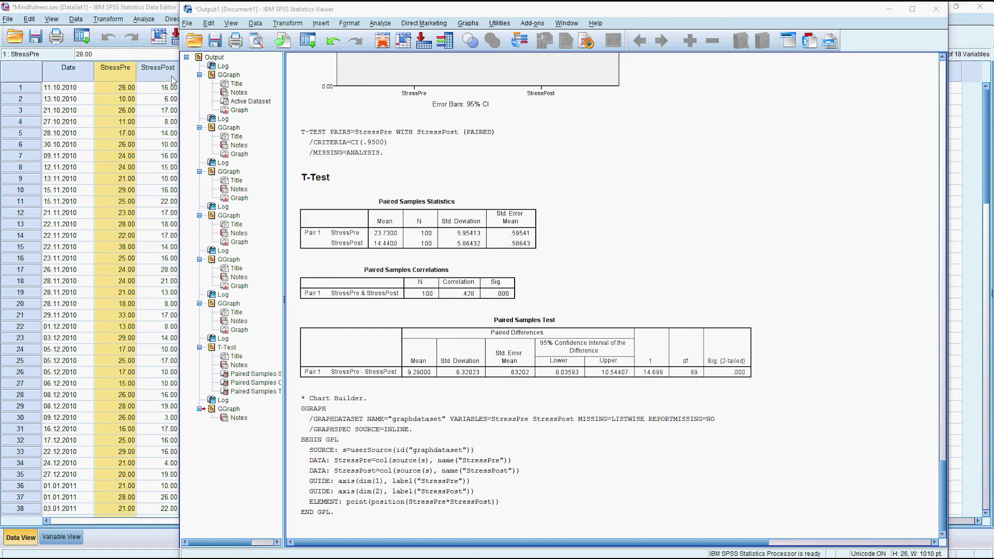
# Step: Narrow the Viewer and delete the Chart Builder log below the Paired Samples Test table
pyautogui.moveTo(179, 80); pyautogui.dragTo(229, 80)
pyautogui.click(442, 359)
pyautogui.click(418, 403)
pyautogui.click(426, 386)
pyautogui.click(397, 381)
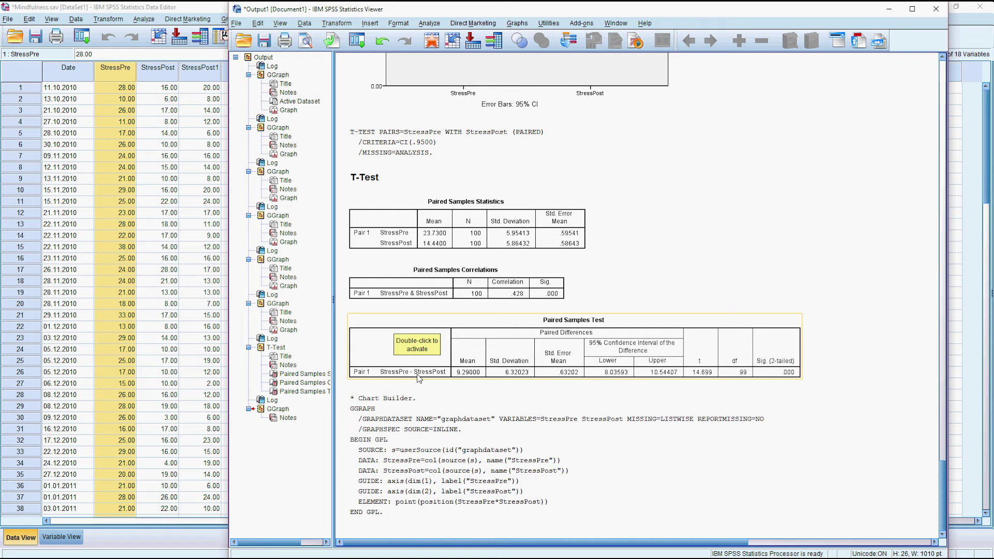
pyautogui.click(423, 391)
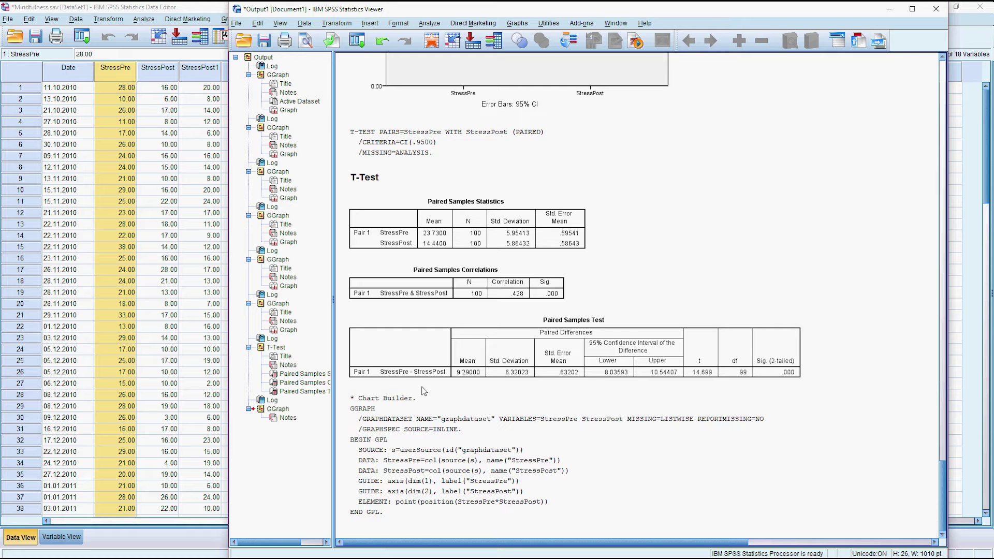
pyautogui.click(440, 444)
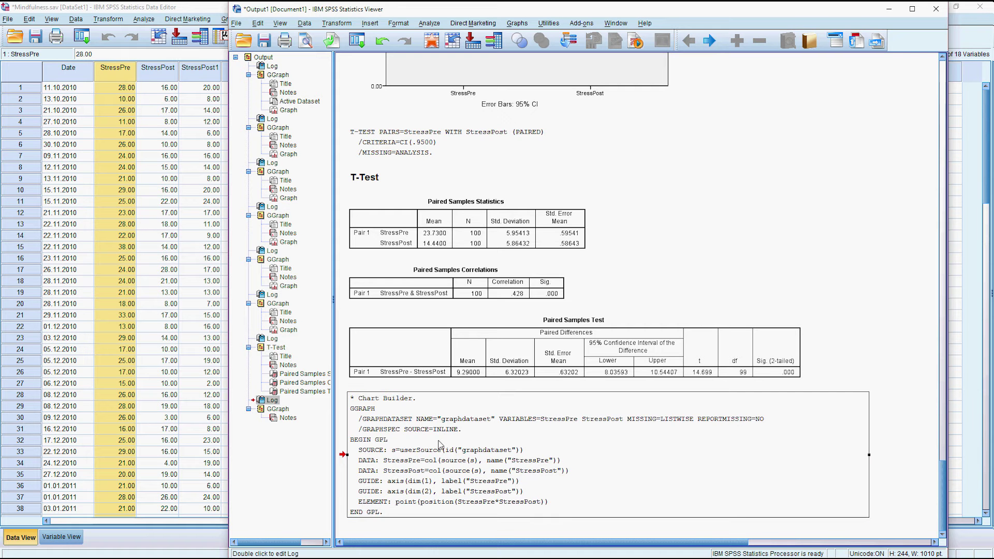
pyautogui.press('Delete')
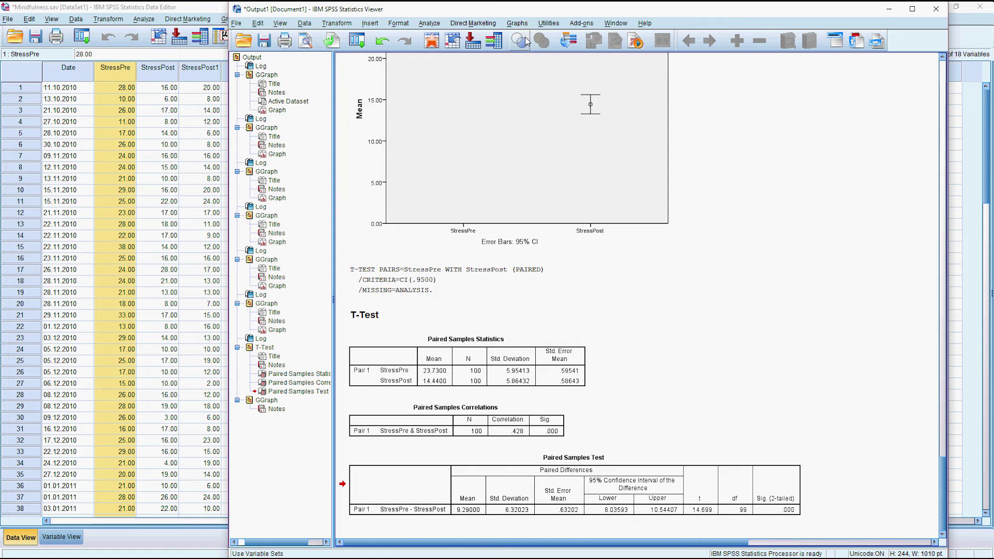
# Step: Open a reset Chart Builder with a Simple Scatter chart in the preview
pyautogui.click(128, 73)
pyautogui.click(150, 70)
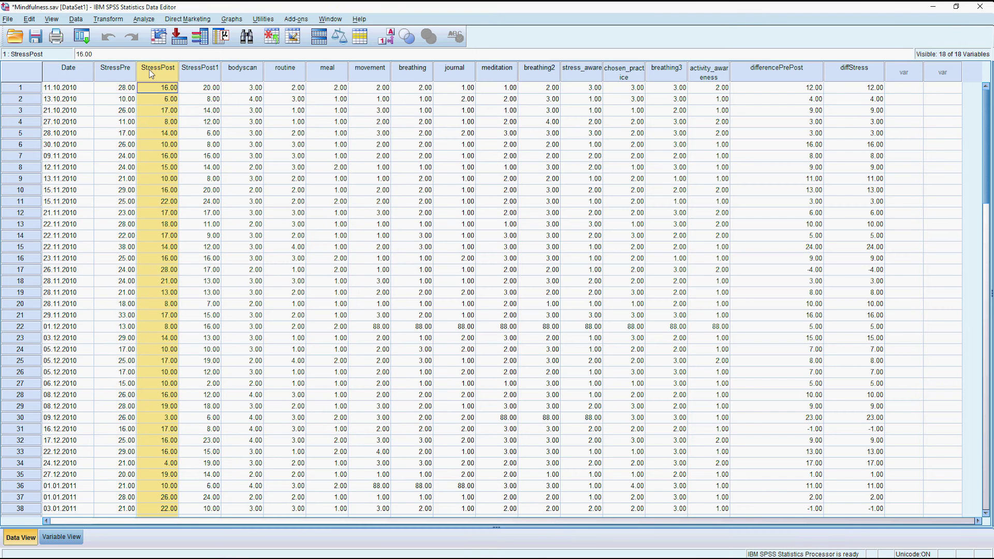
pyautogui.click(232, 19)
pyautogui.click(239, 33)
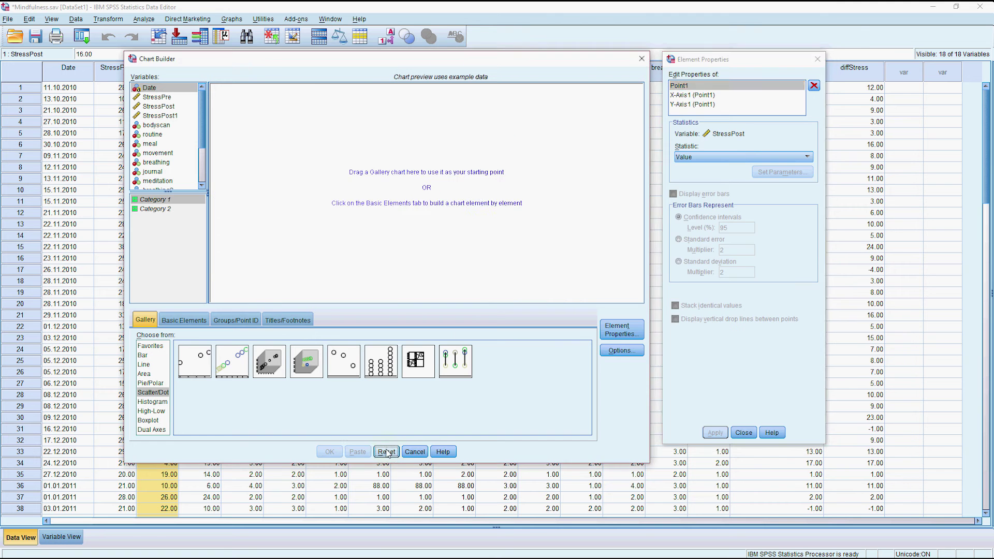
pyautogui.click(386, 452)
pyautogui.moveTo(193, 358); pyautogui.dragTo(365, 198)
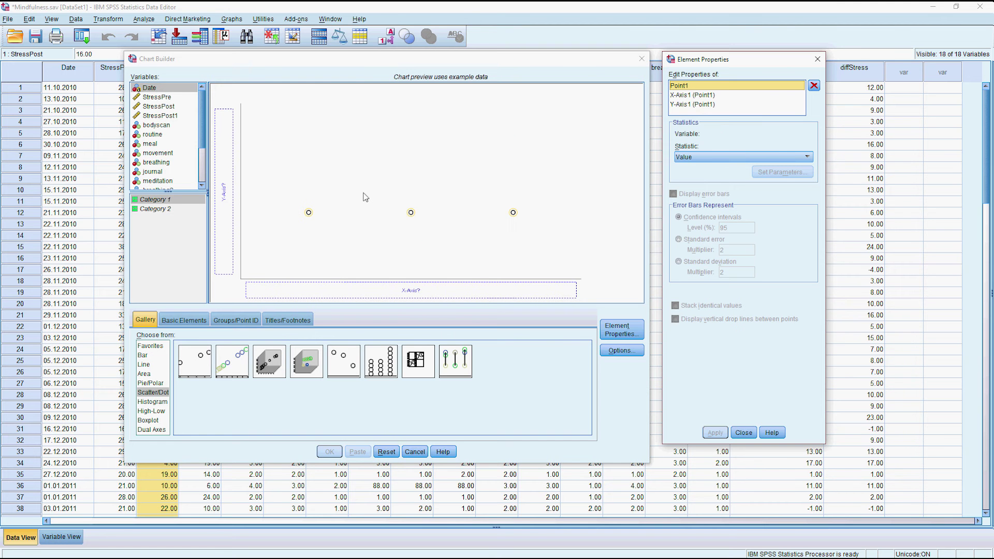
# Step: Place StressPost on the y-axis and StressPre on the x-axis, then create the scatterplot
pyautogui.click(167, 109)
pyautogui.click(167, 109)
pyautogui.moveTo(167, 110); pyautogui.dragTo(222, 171)
pyautogui.moveTo(157, 98); pyautogui.dragTo(333, 295)
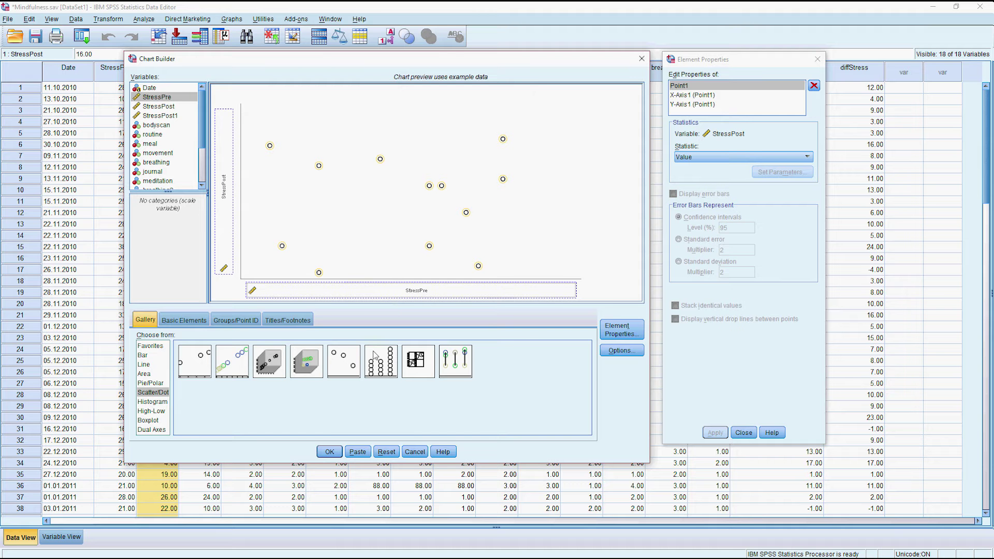
pyautogui.click(330, 452)
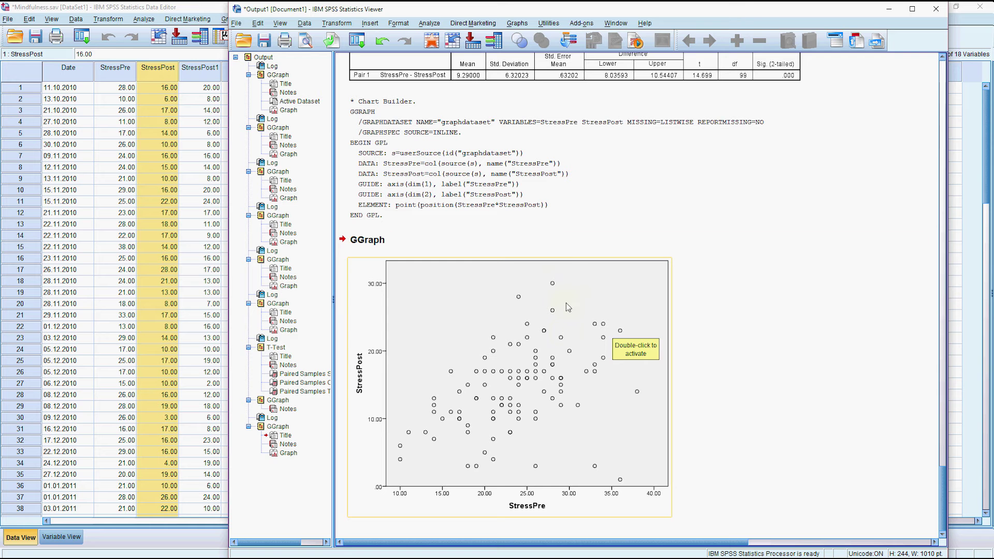
# Step: Open the Linear Regression dialog and move it away from the output
pyautogui.click(430, 23)
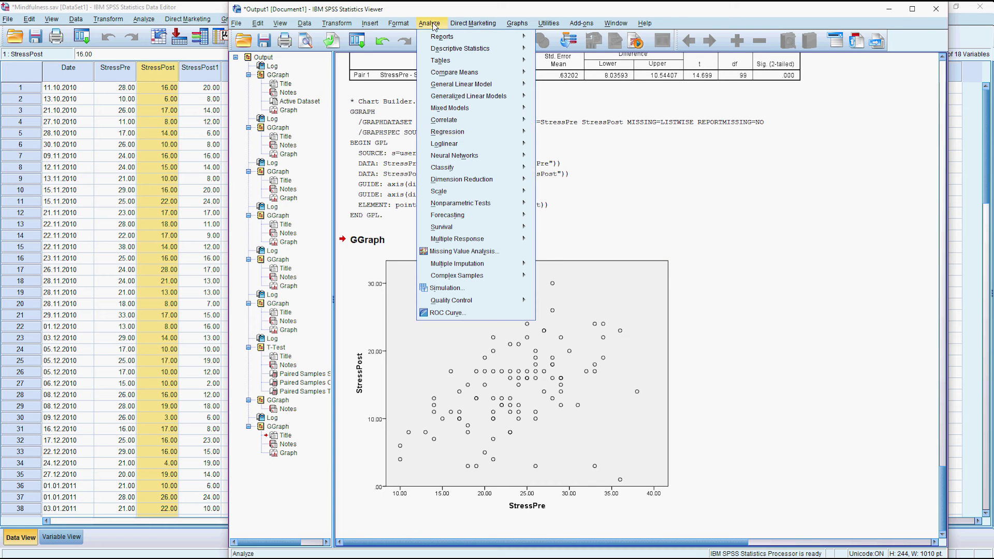
pyautogui.moveTo(534, 135)
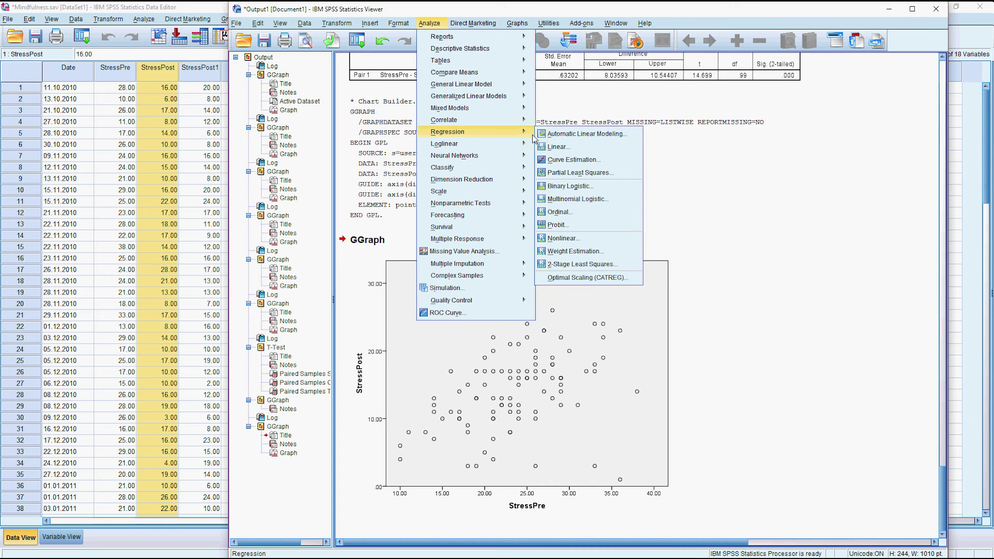
pyautogui.click(576, 148)
pyautogui.moveTo(570, 173); pyautogui.dragTo(285, 89)
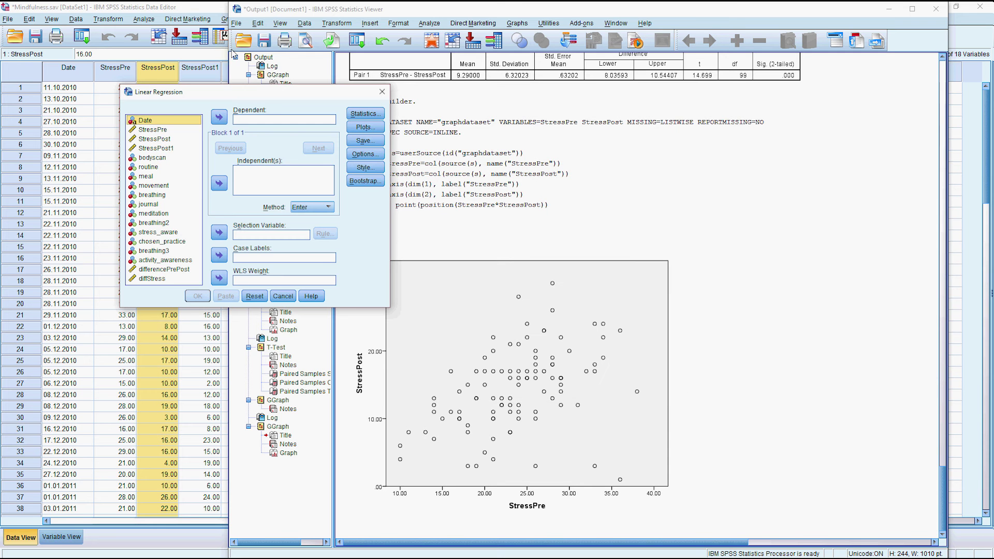
pyautogui.moveTo(232, 54); pyautogui.dragTo(232, 52)
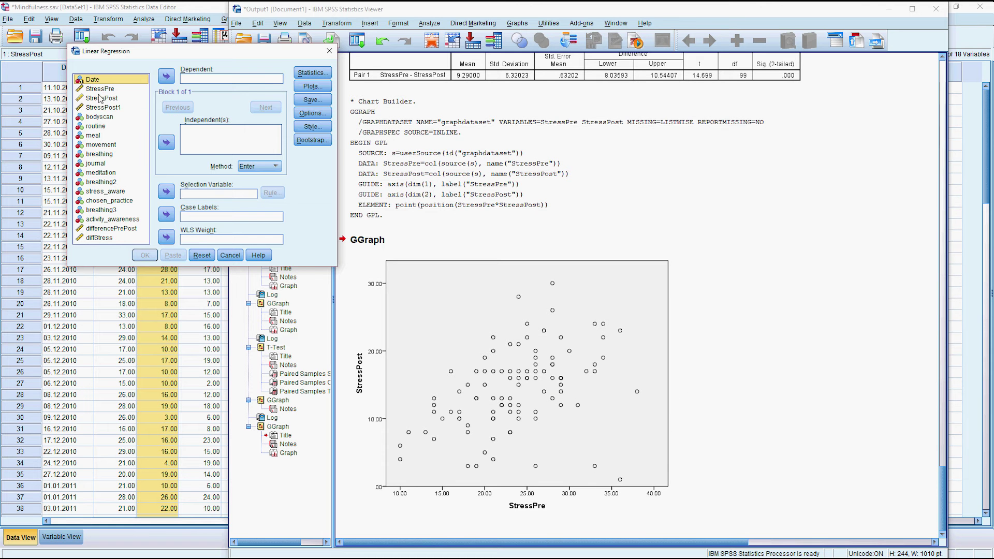
# Step: Assign StressPost as the dependent and StressPre as the independent variable
pyautogui.click(102, 99)
pyautogui.click(162, 77)
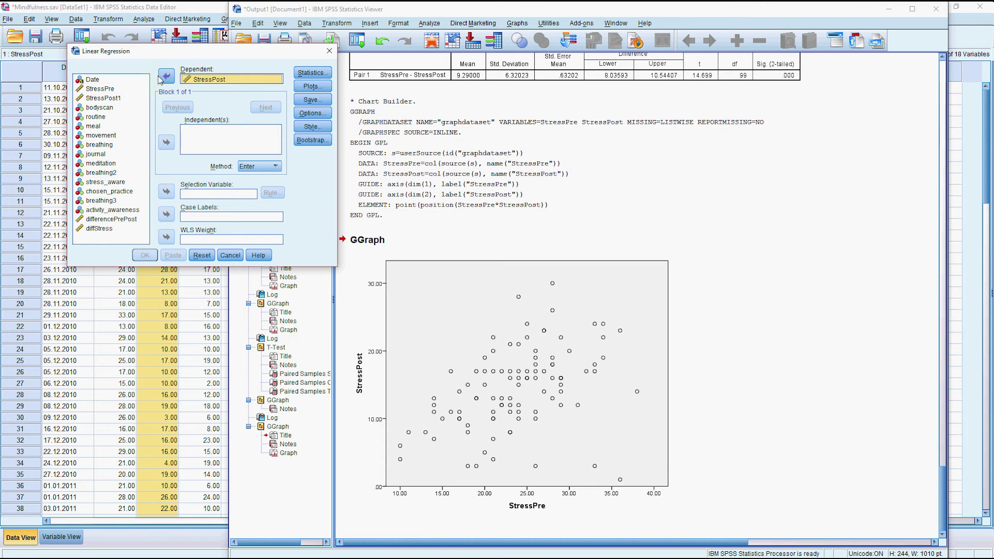
pyautogui.click(101, 89)
pyautogui.click(166, 143)
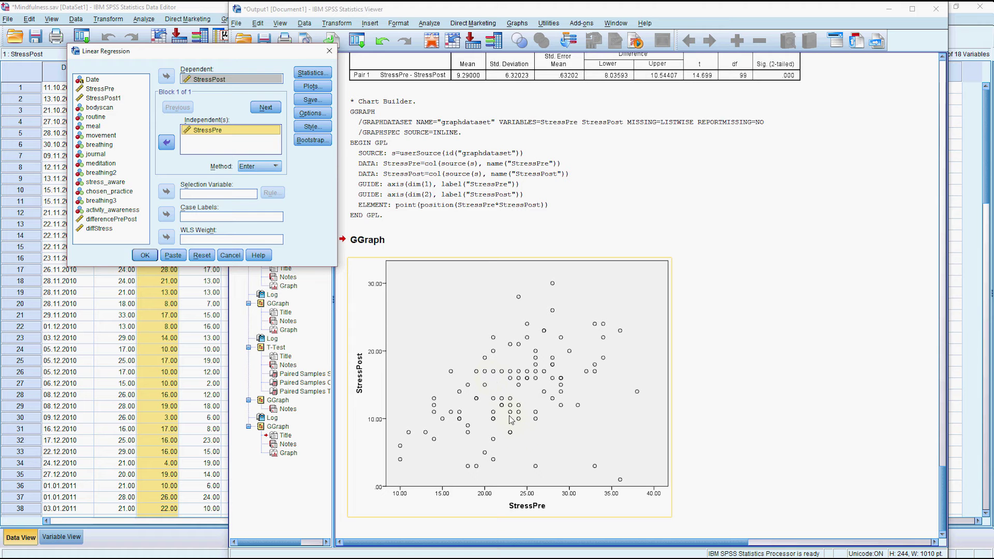
pyautogui.click(353, 225)
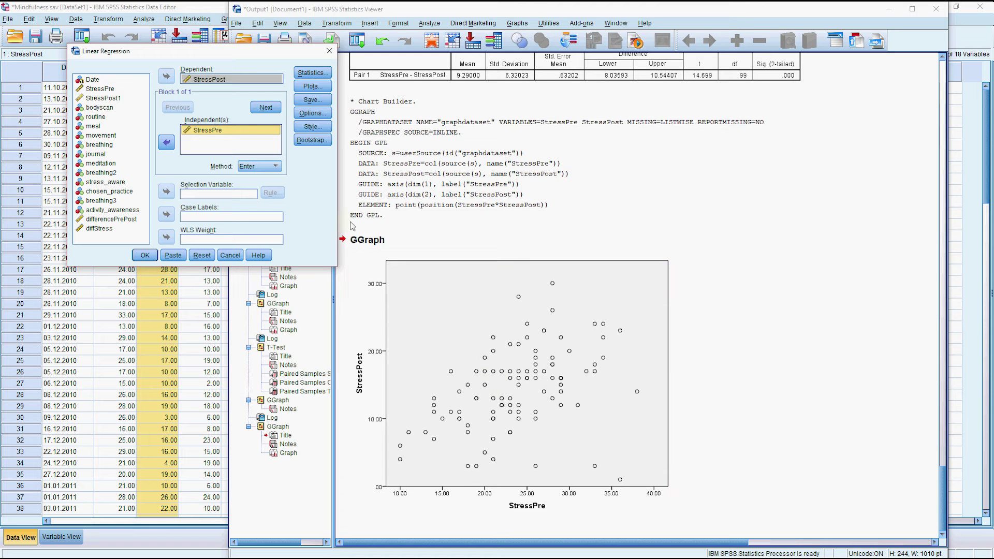
# Step: Uncheck Include constant in equation in Options and run the regression through the origin
pyautogui.click(317, 113)
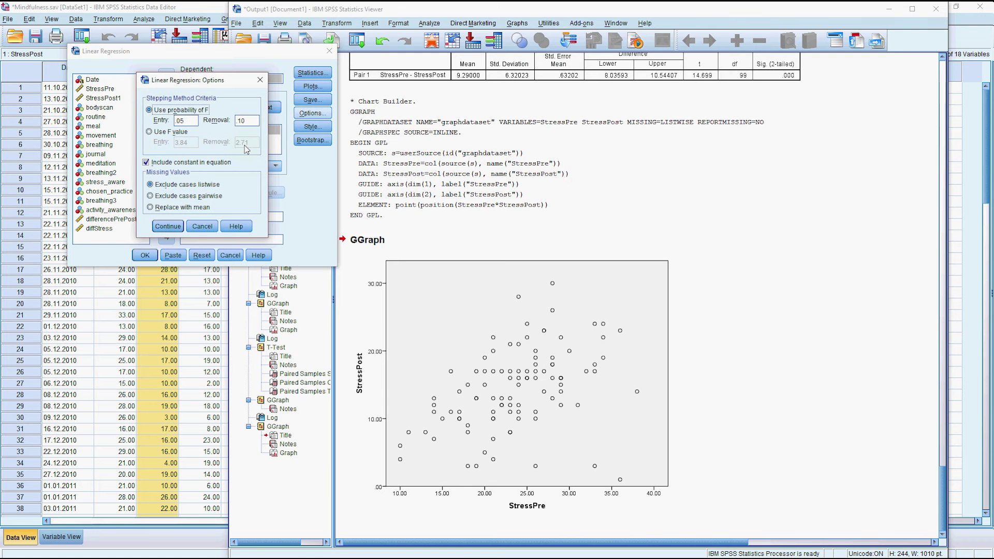
pyautogui.click(146, 162)
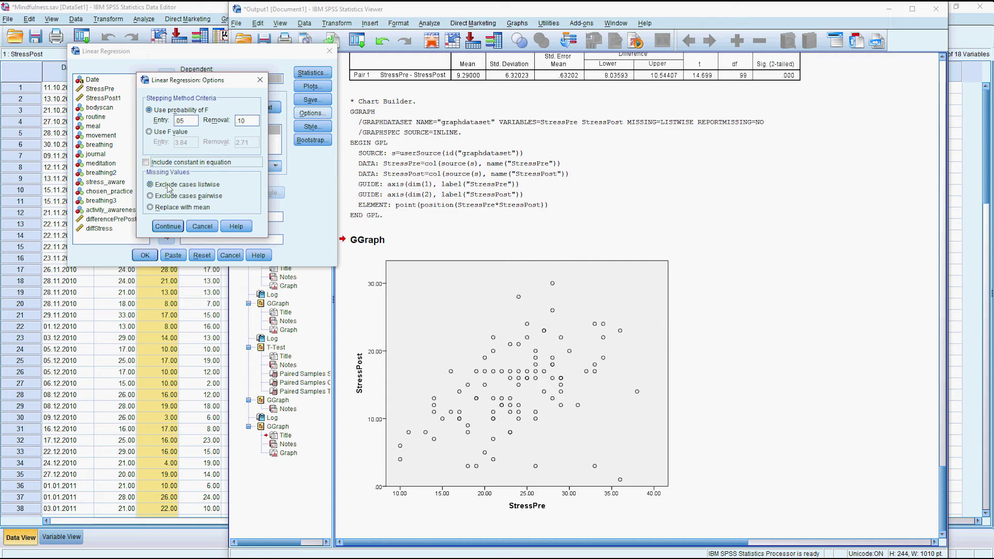
pyautogui.click(167, 227)
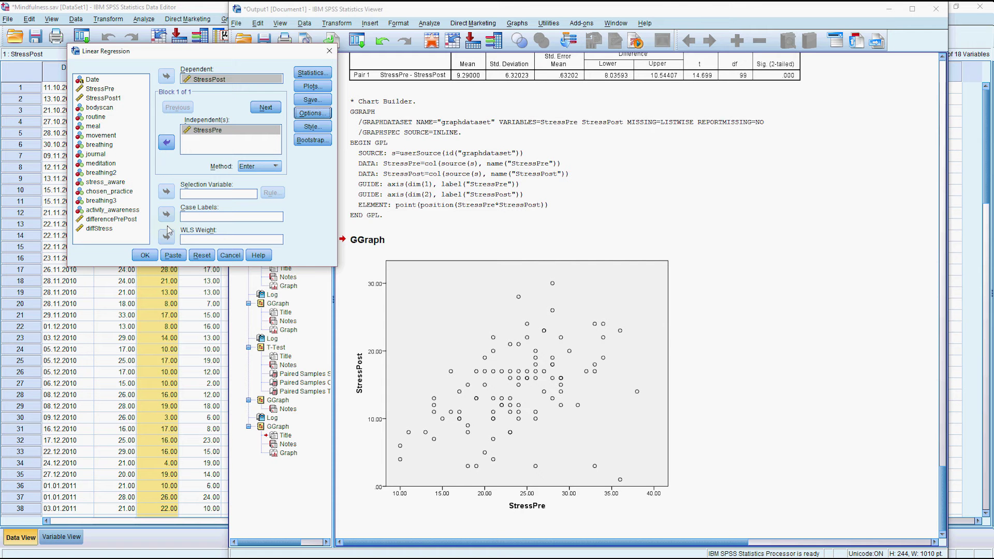
pyautogui.click(145, 256)
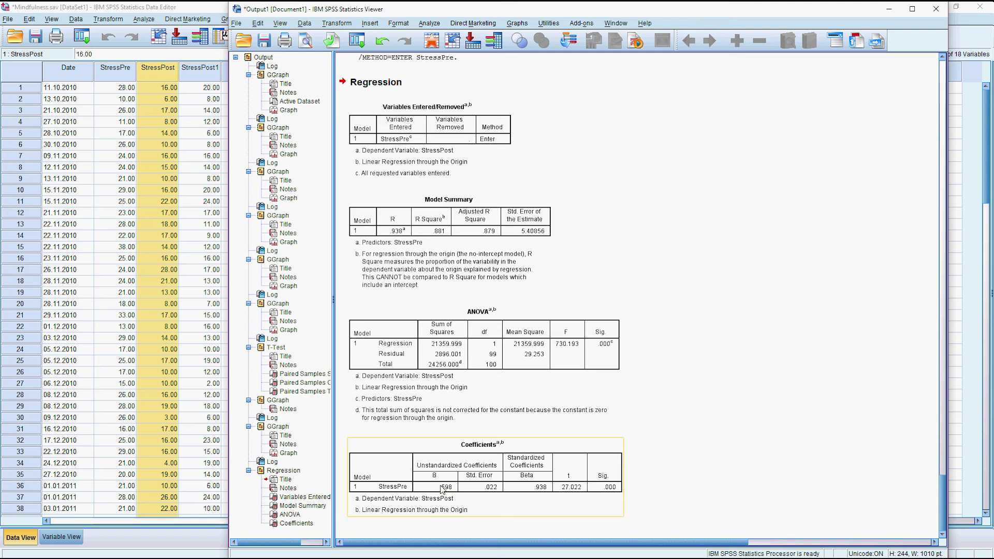
# Step: Select the Coefficients table, narrow the Viewer window and move it lower on screen
pyautogui.scroll(2, 449, 474)
pyautogui.scroll(12, 455, 459)
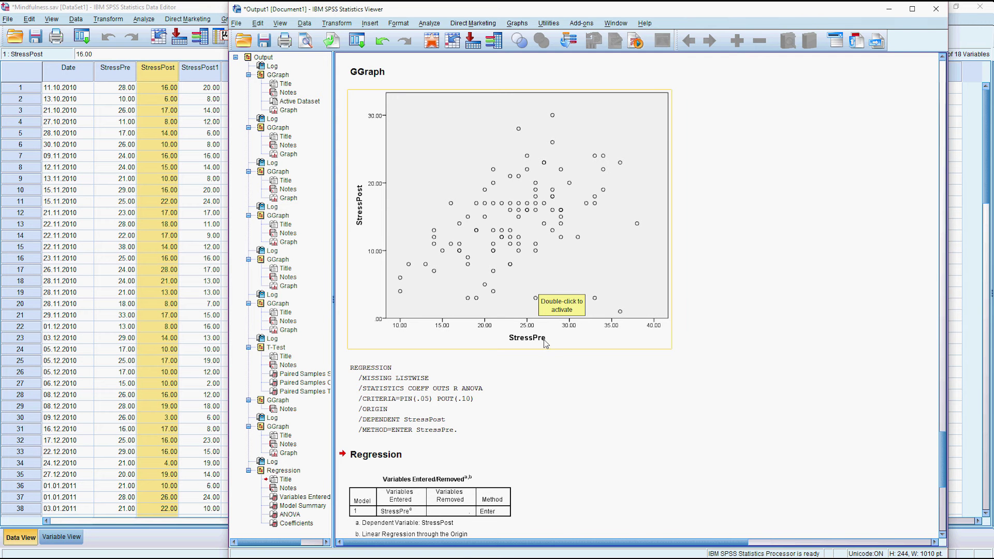
pyautogui.scroll(-5, 544, 344)
pyautogui.scroll(-3, 544, 344)
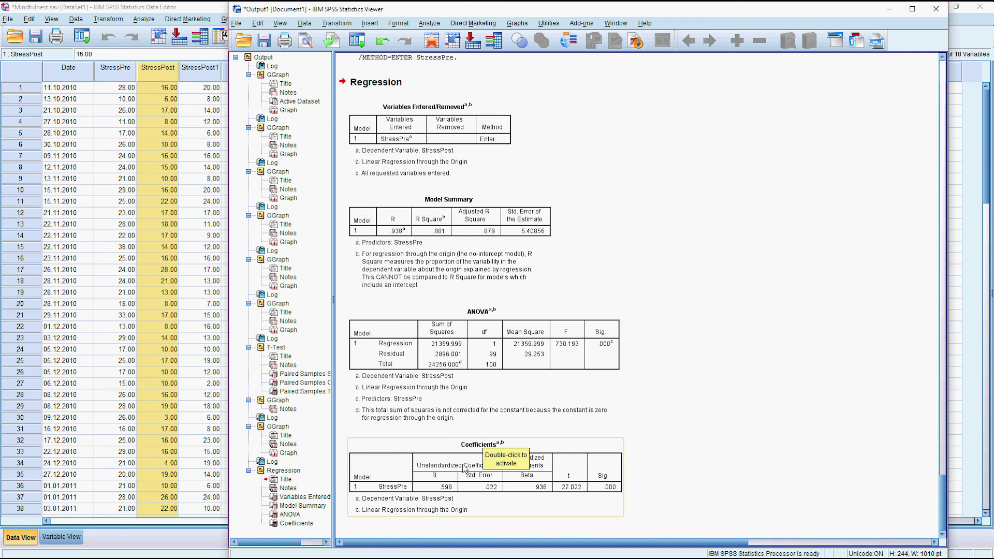
pyautogui.click(420, 448)
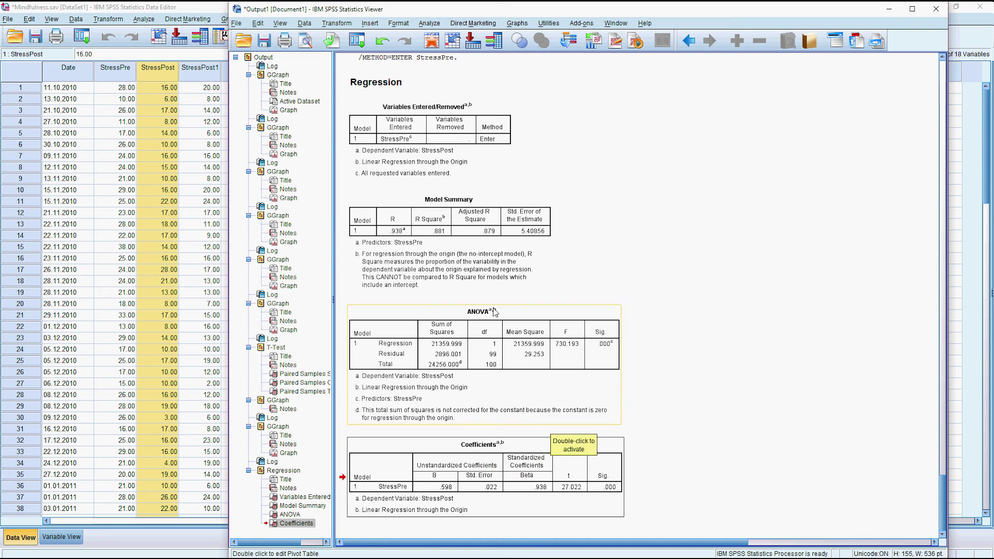
pyautogui.moveTo(230, 154); pyautogui.dragTo(278, 164)
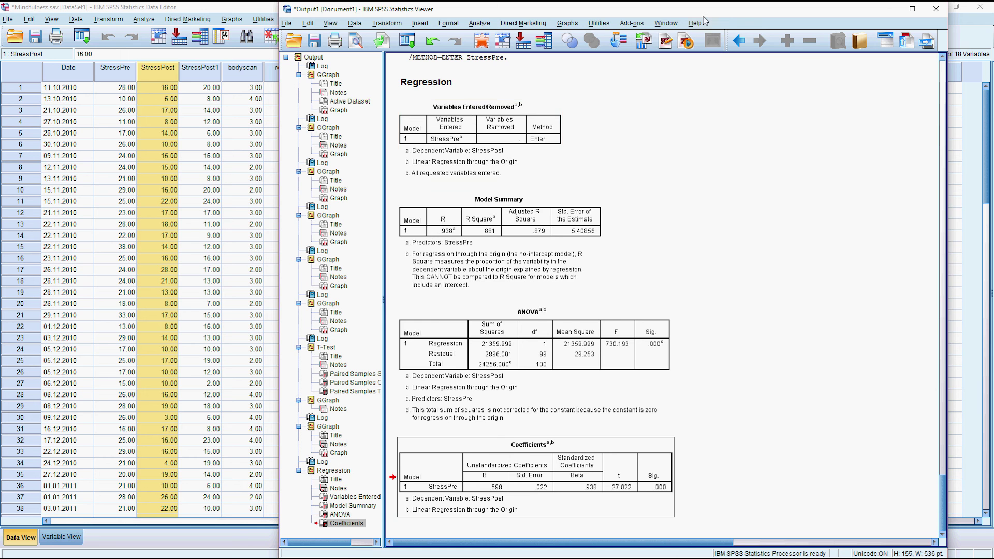
pyautogui.moveTo(705, 9); pyautogui.dragTo(677, 53)
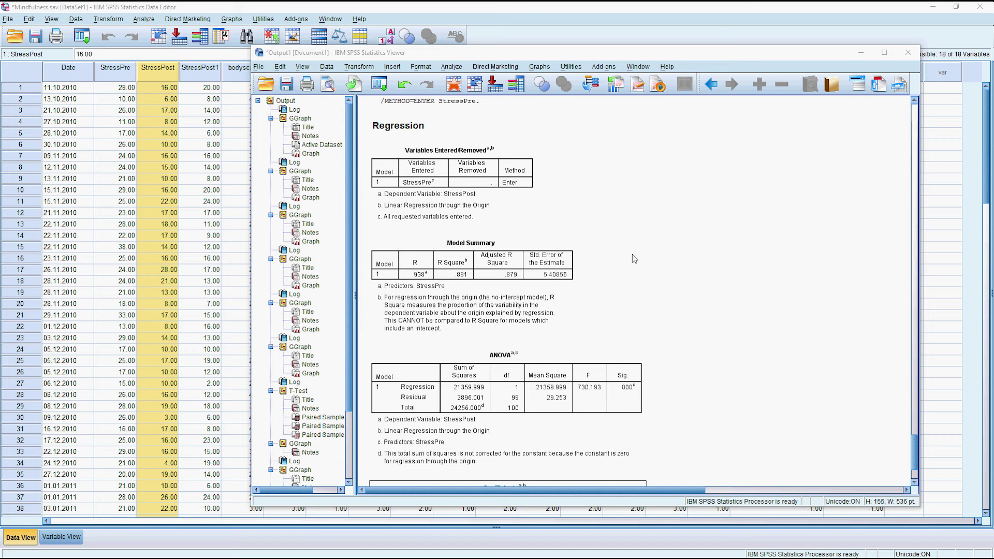
pyautogui.scroll(-3, 647, 332)
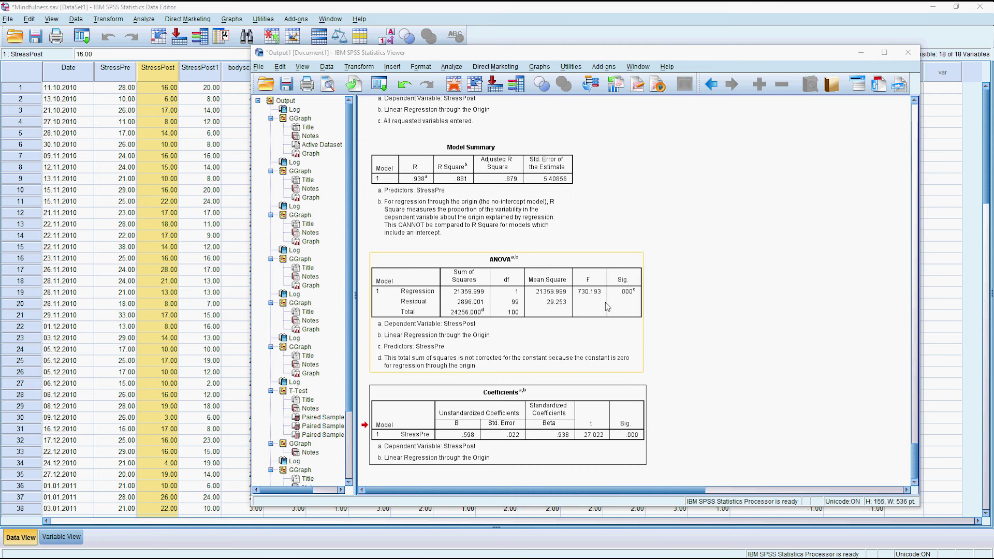
# Step: In a Univariate GLM, set StressPost as dependent and StressPre as covariate
pyautogui.click(451, 67)
pyautogui.moveTo(460, 79)
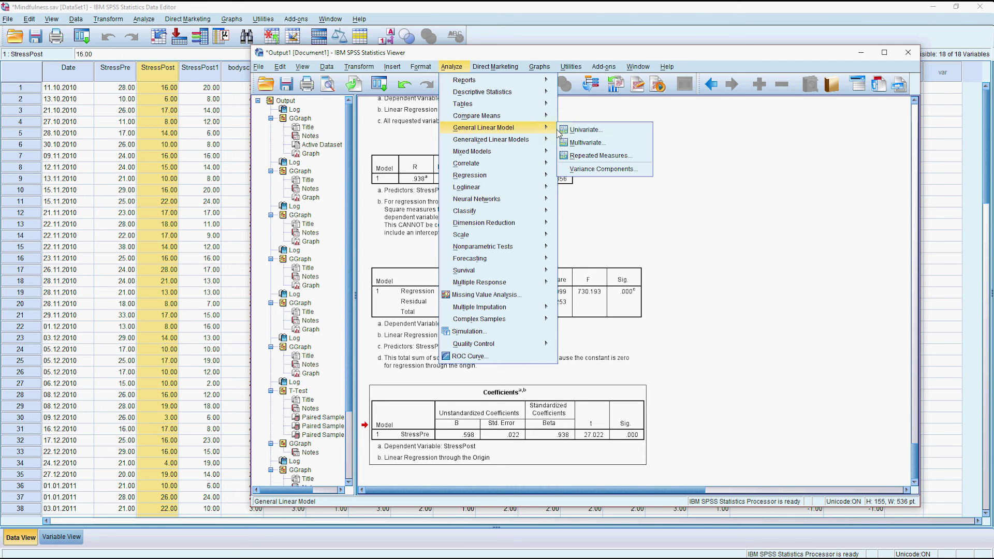
pyautogui.click(579, 133)
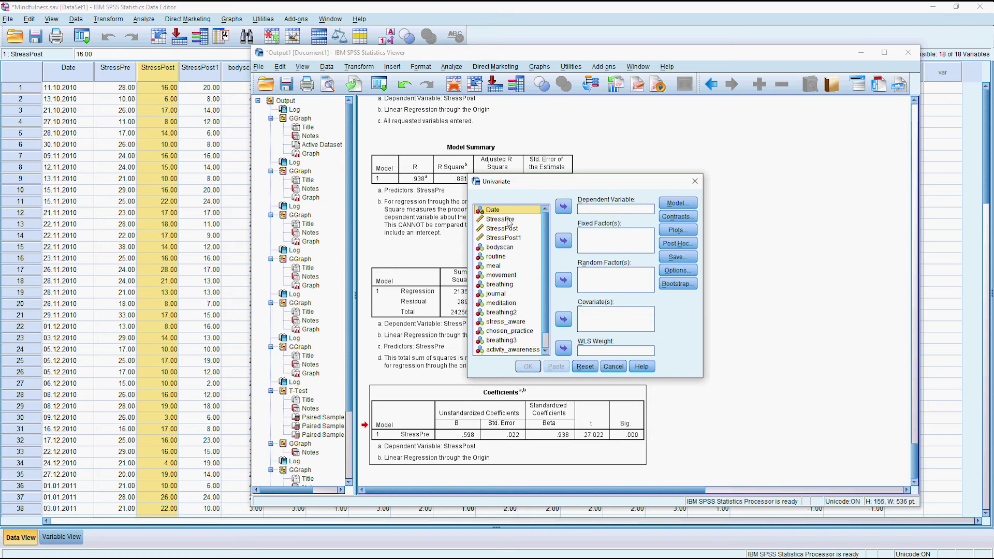
pyautogui.click(507, 220)
pyautogui.click(563, 207)
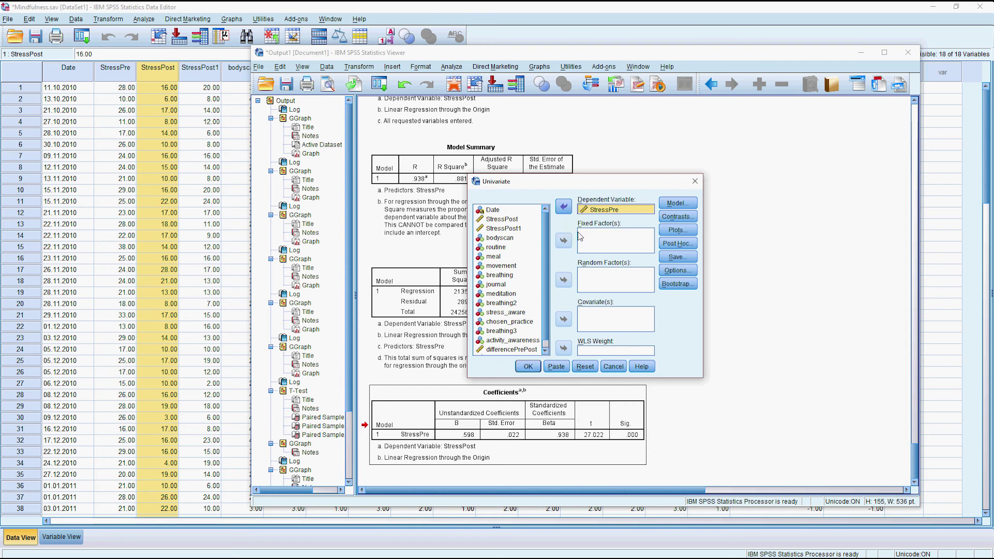
pyautogui.click(567, 208)
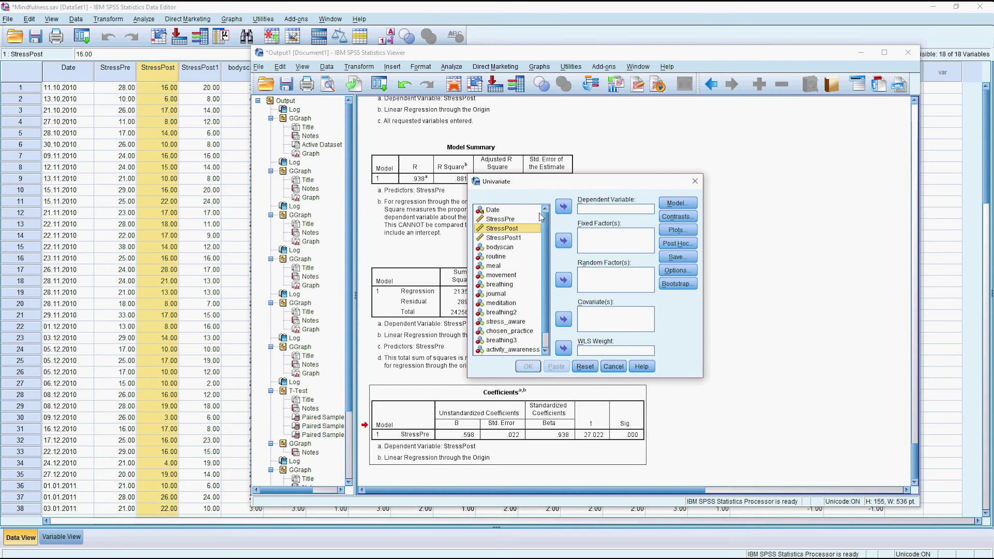
pyautogui.click(564, 208)
pyautogui.click(510, 219)
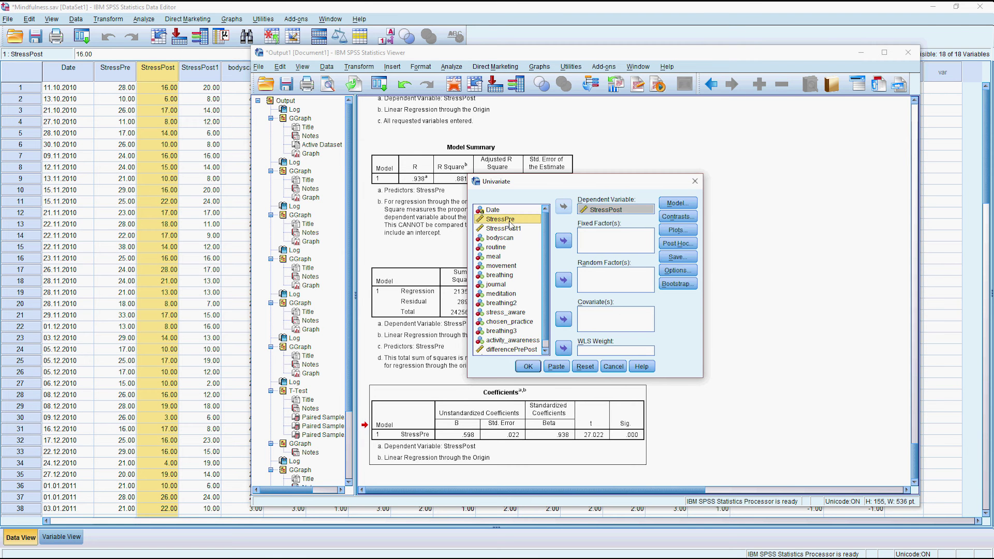
pyautogui.click(564, 320)
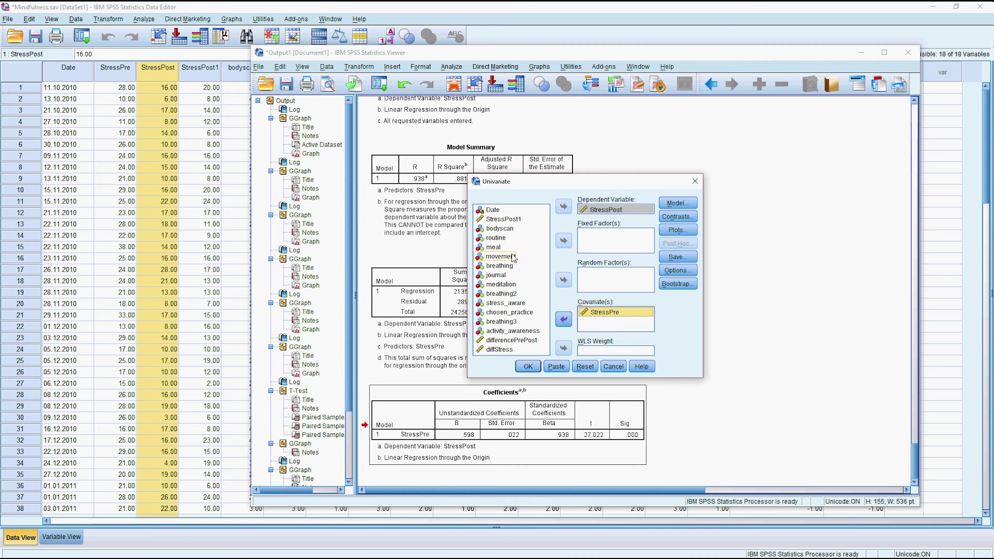
# Step: Add journal, meditation and breathing as fixed factors
pyautogui.click(496, 275)
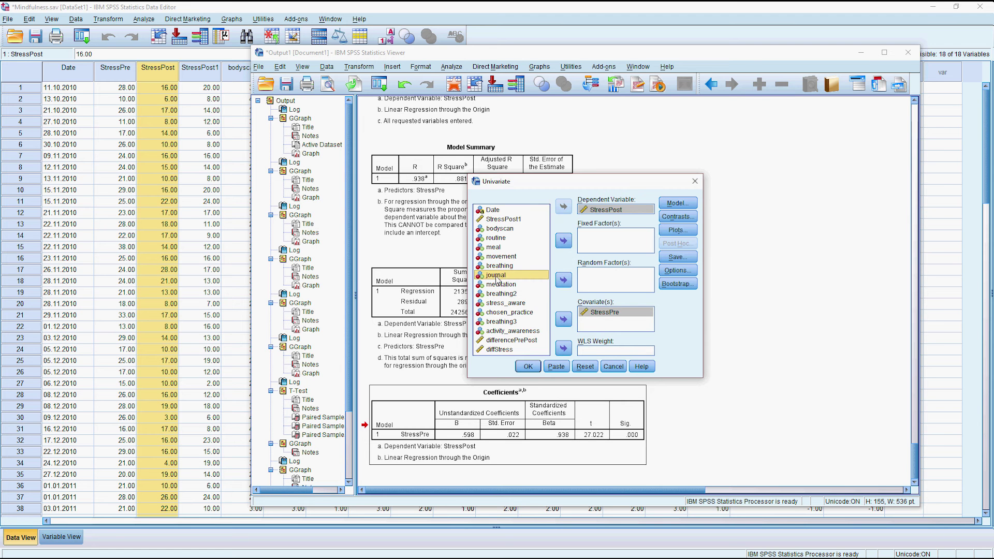
pyautogui.click(563, 241)
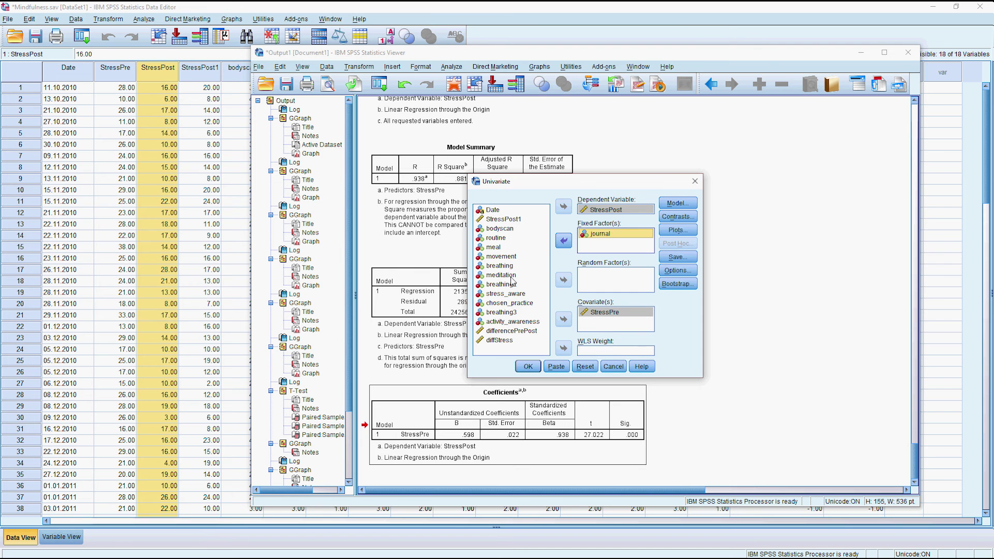
pyautogui.click(507, 276)
pyautogui.click(564, 245)
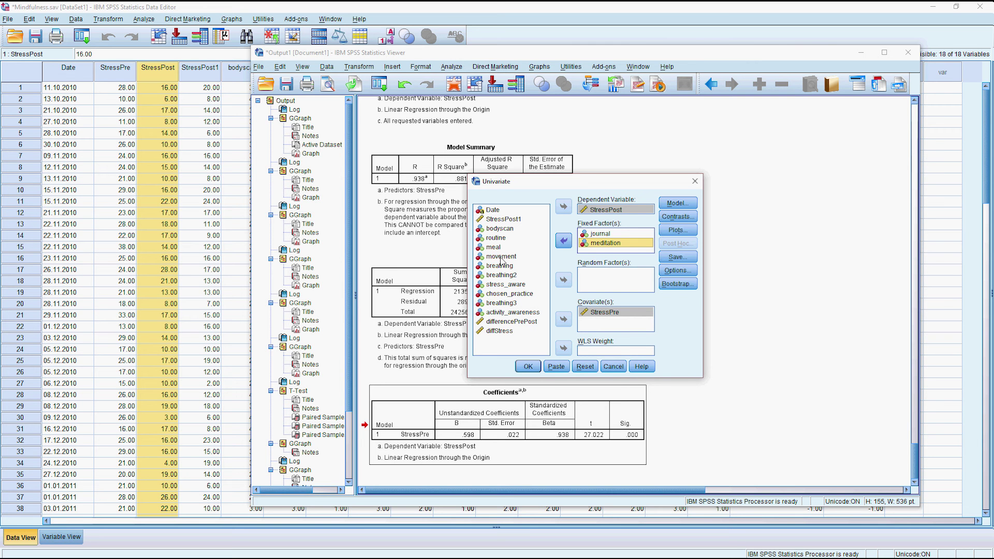
pyautogui.click(524, 265)
pyautogui.click(564, 242)
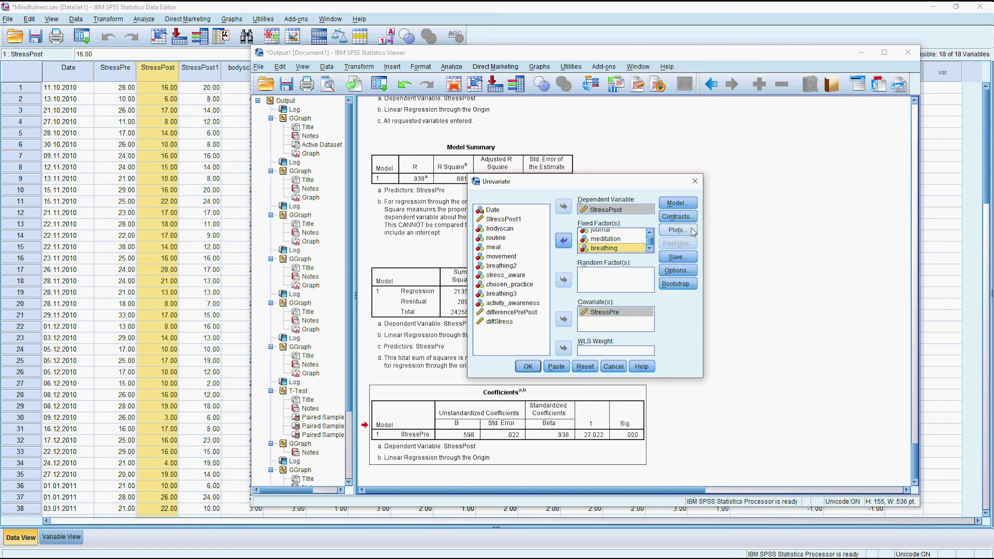
# Step: Specify a custom model with all four terms as main effects and run the analysis
pyautogui.click(682, 204)
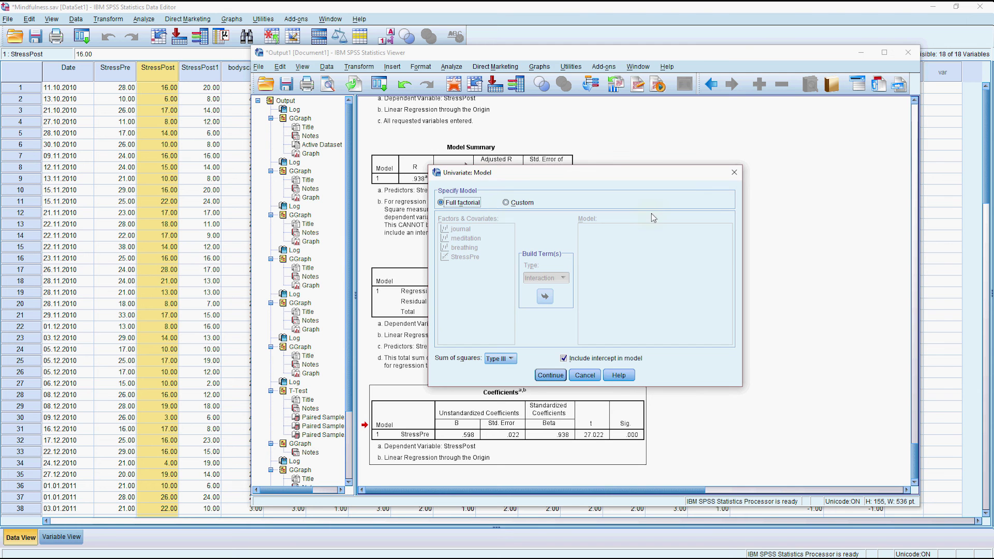
pyautogui.click(506, 203)
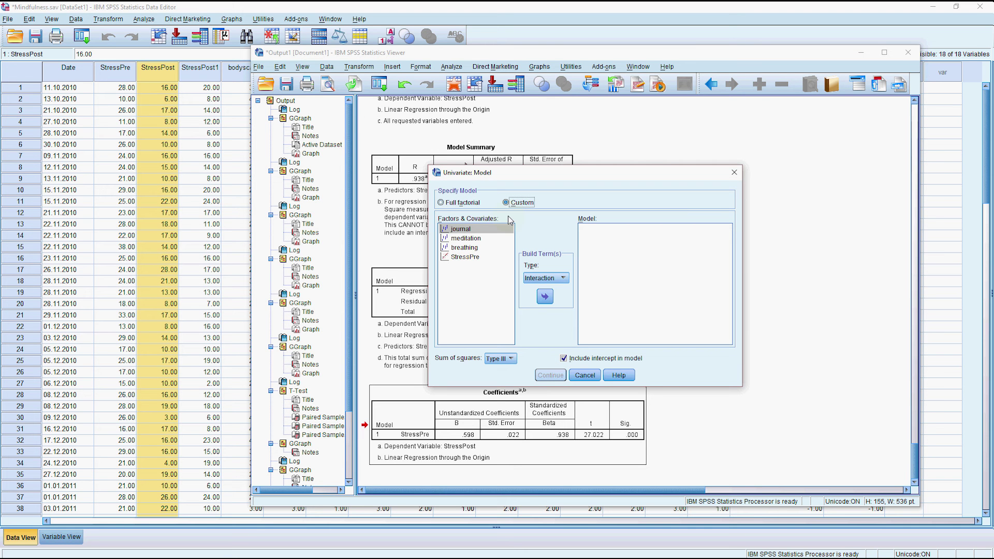
pyautogui.keyDown('shift'); pyautogui.click(468, 258); pyautogui.keyUp('shift')
pyautogui.click(555, 279)
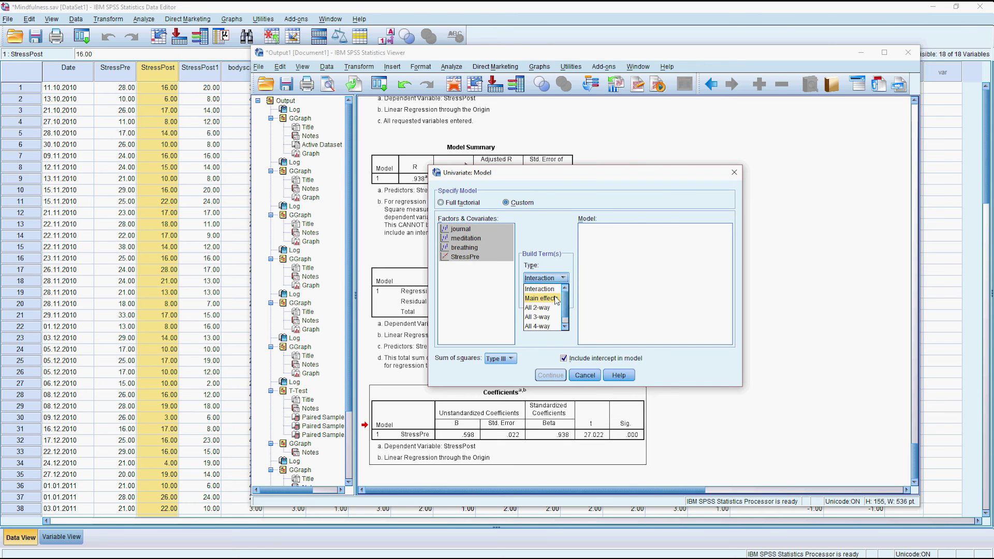
pyautogui.click(541, 299)
pyautogui.click(553, 298)
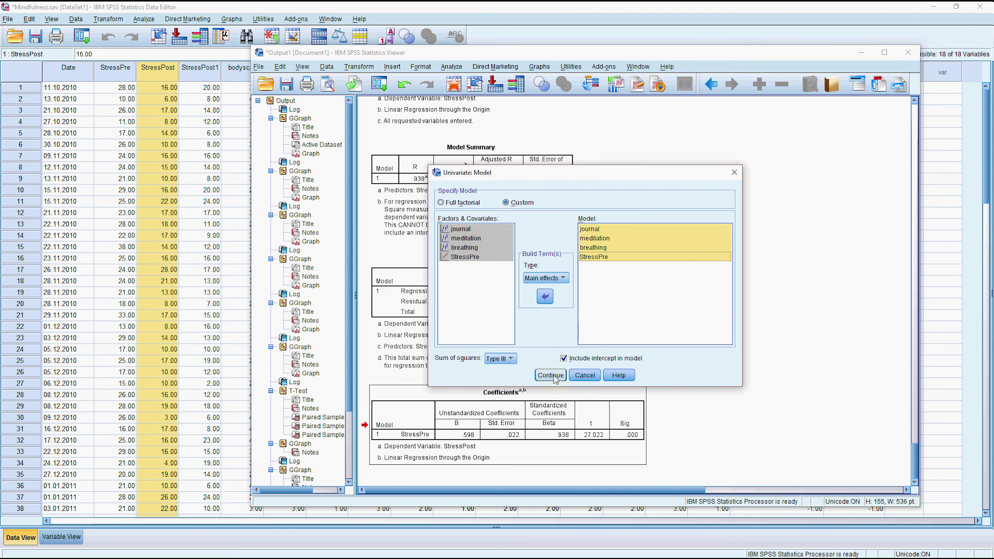
pyautogui.click(551, 376)
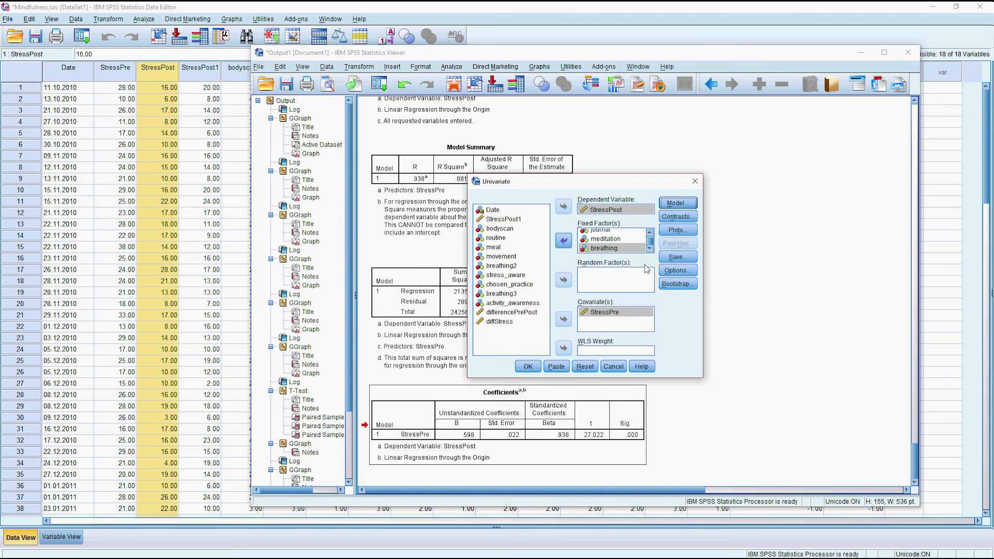
pyautogui.click(532, 369)
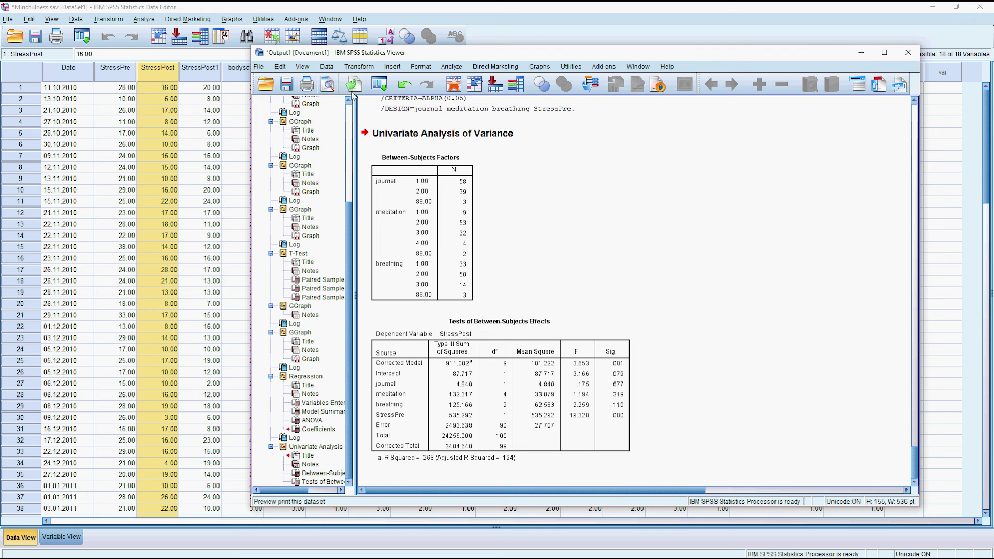
# Step: Drag the Output Viewer window down and to the right
pyautogui.moveTo(470, 57); pyautogui.dragTo(509, 44)
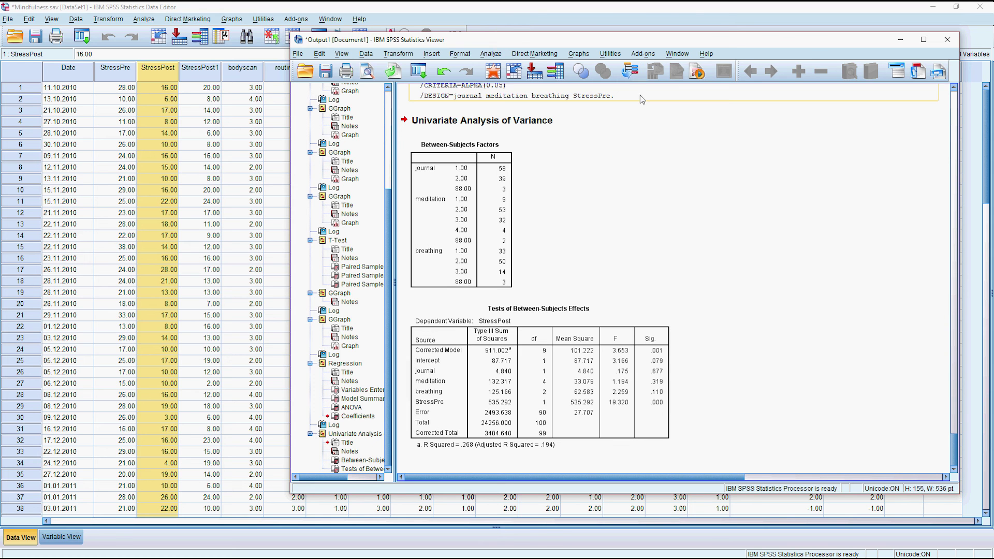